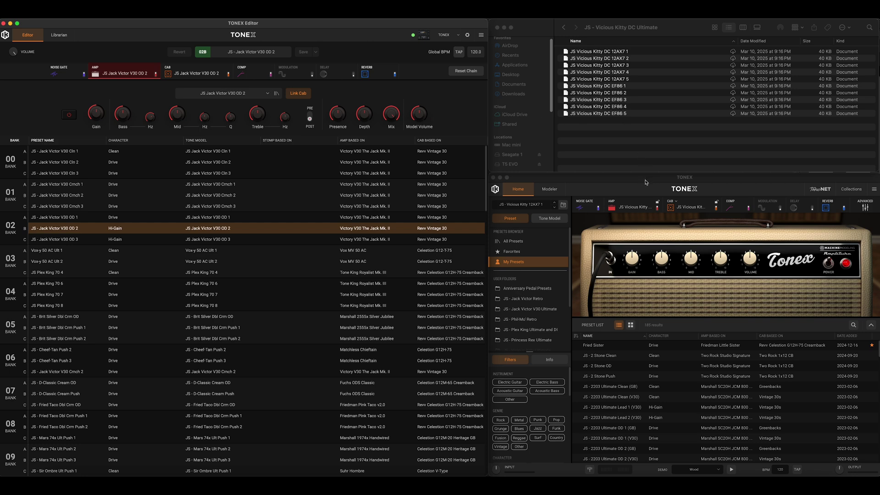
Step: Browse the TONEX Modeler, Home and Tone Models views, returning to the preset list
left_click(557, 194)
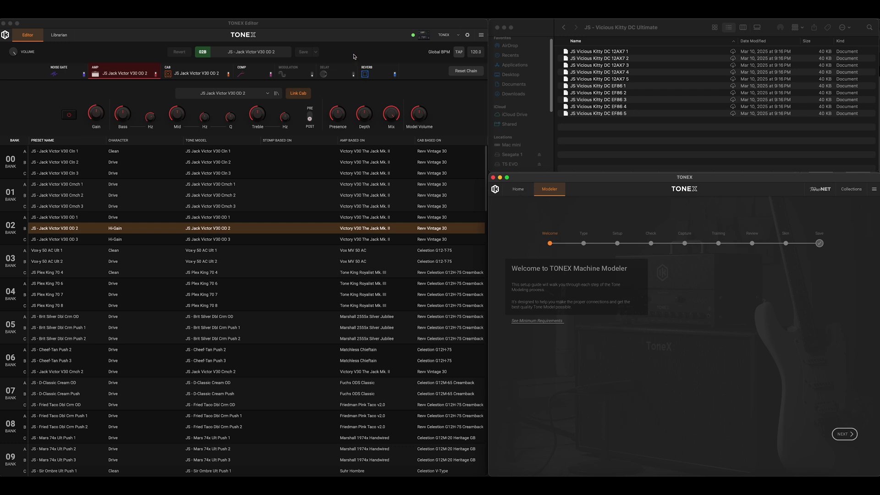
left_click(520, 189)
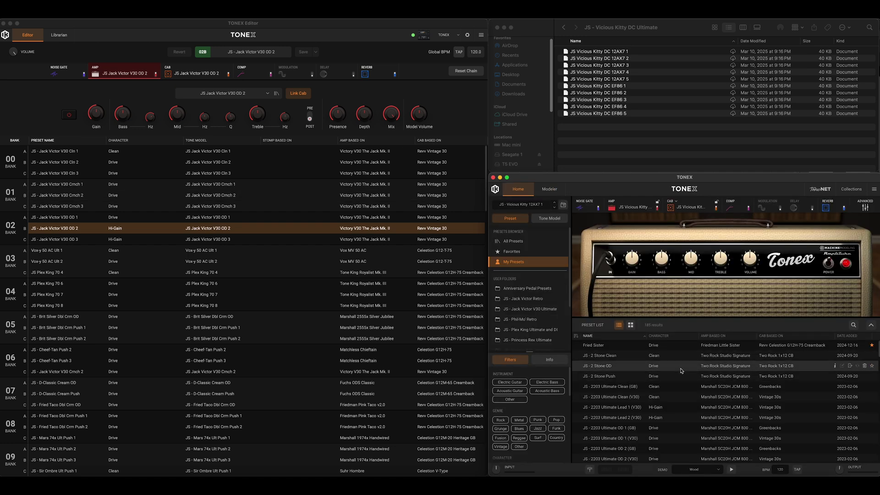
left_click(552, 224)
left_click(520, 219)
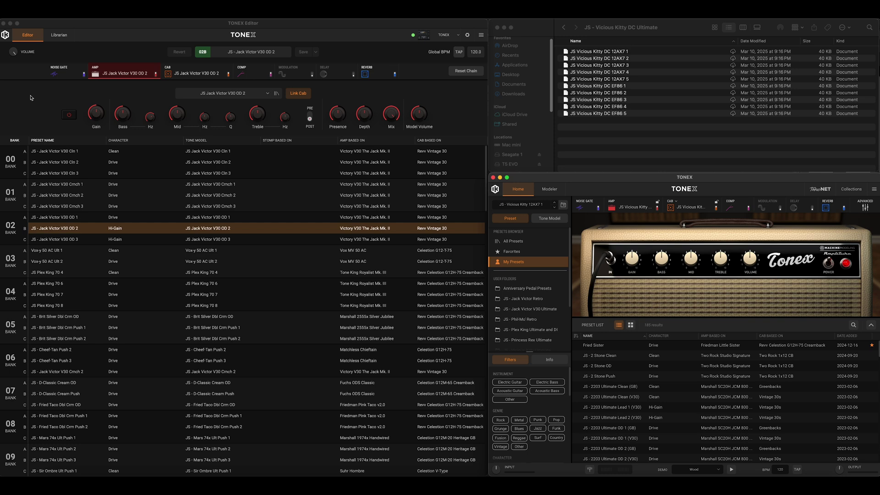
Step: Raise the Editor preset's Gain from 3.5 to 5.1, then return to TONEX's Home preset list
left_click(97, 129)
left_click_drag(98, 131, 97, 117)
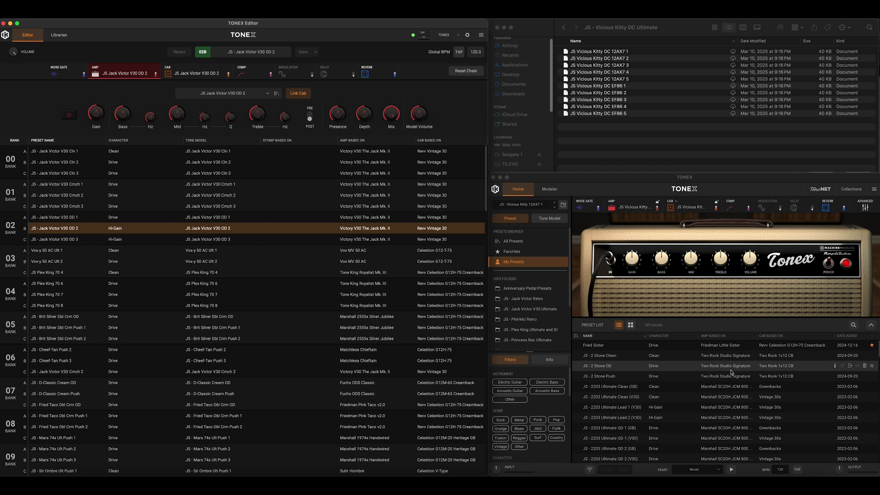
left_click(554, 190)
left_click(518, 190)
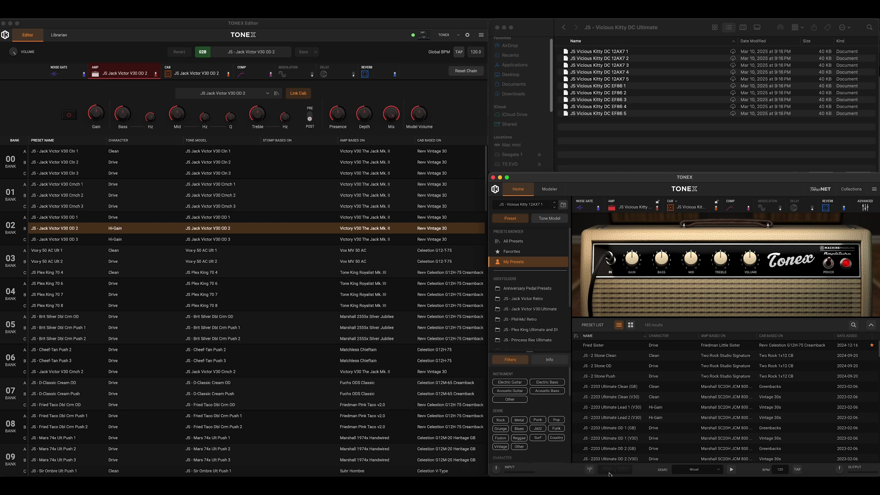
left_click(701, 471)
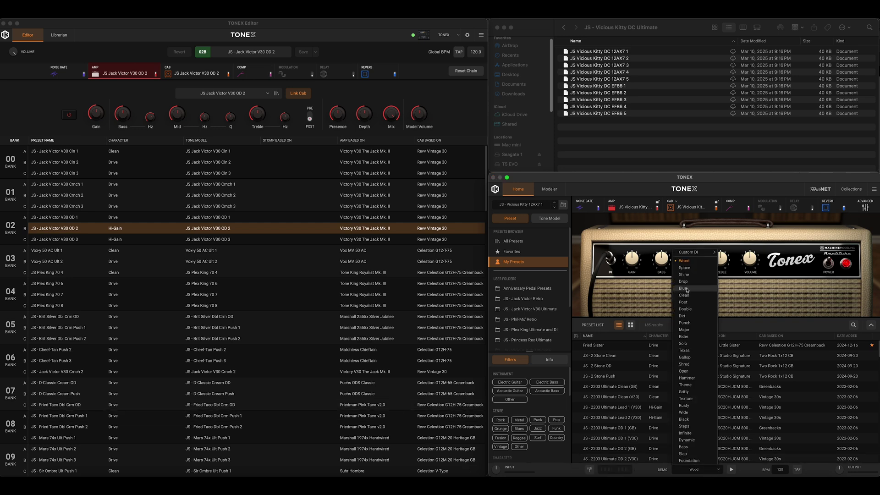
left_click(719, 185)
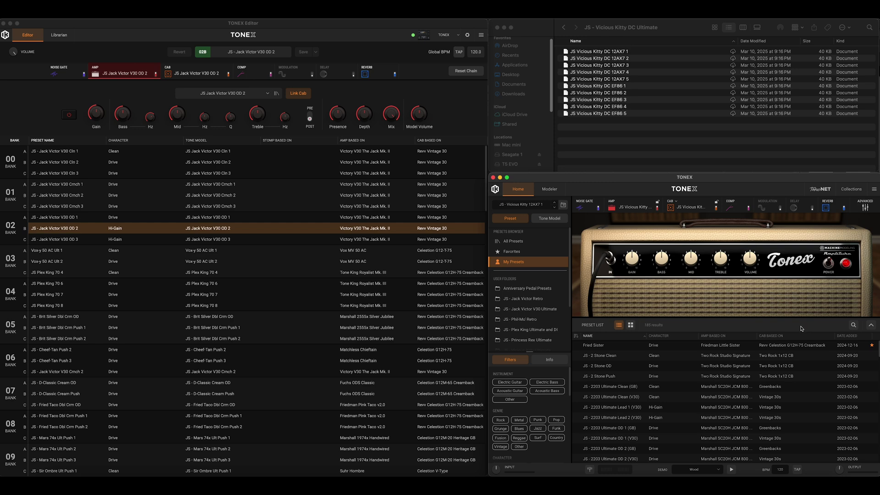
left_click(875, 188)
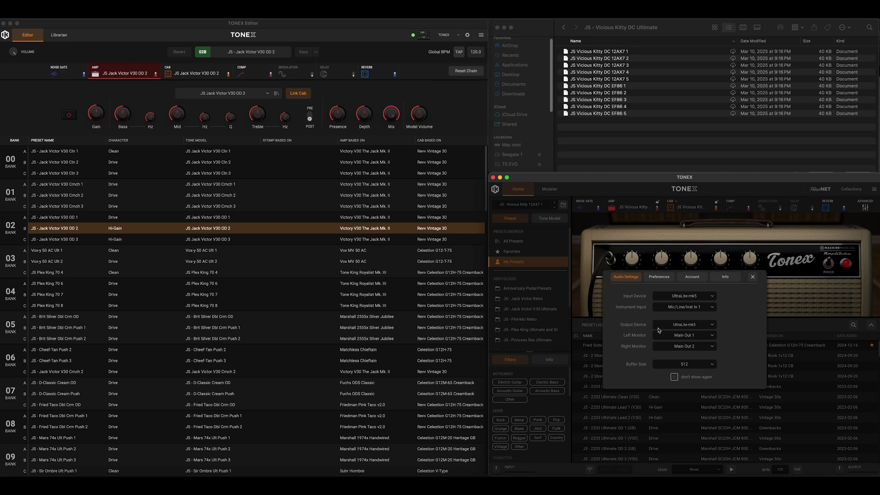
left_click(753, 277)
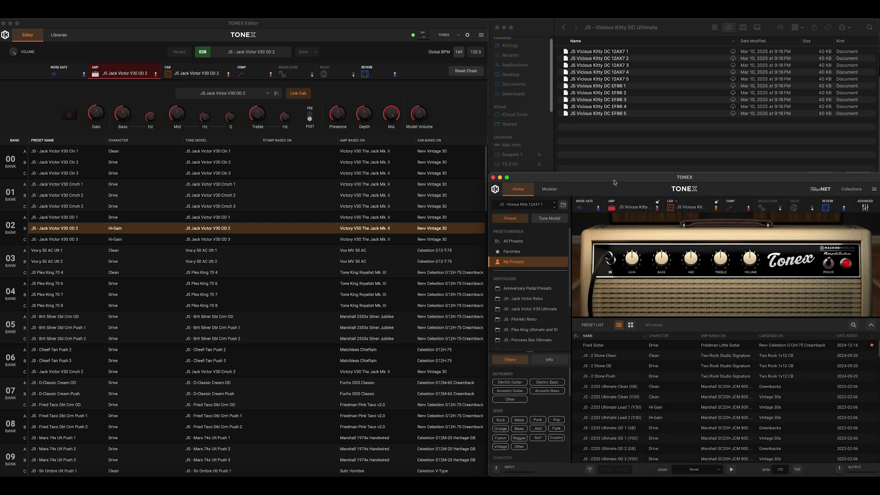
left_click(546, 192)
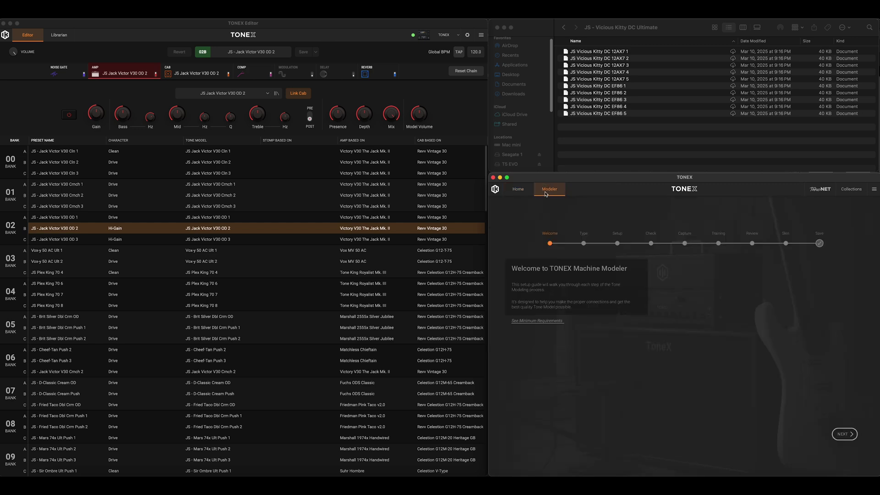
left_click(522, 190)
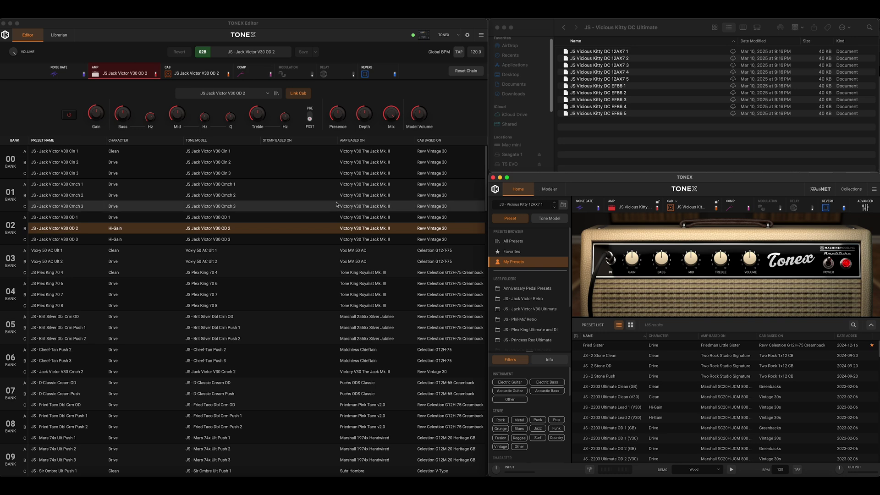
Step: Show the Editor's software library and open the JS - Vicious Kitty Ultimate and DI folder in Finder
left_click(55, 36)
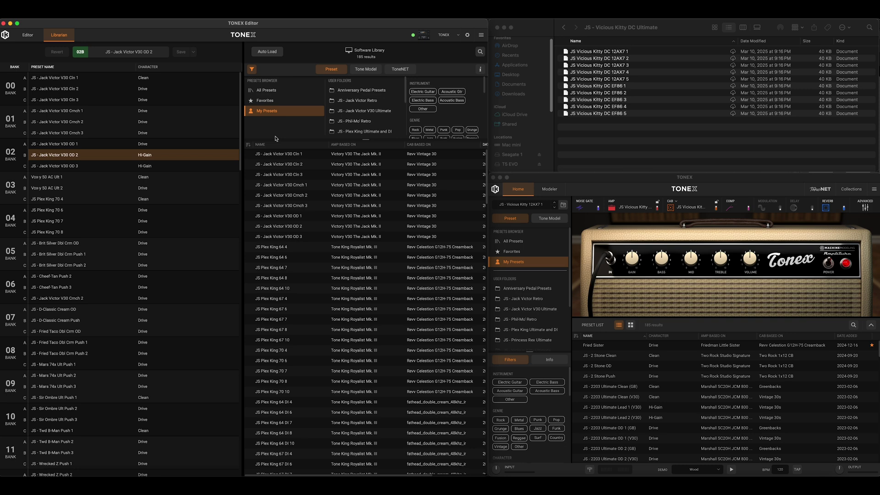
left_click(694, 27)
left_click(564, 27)
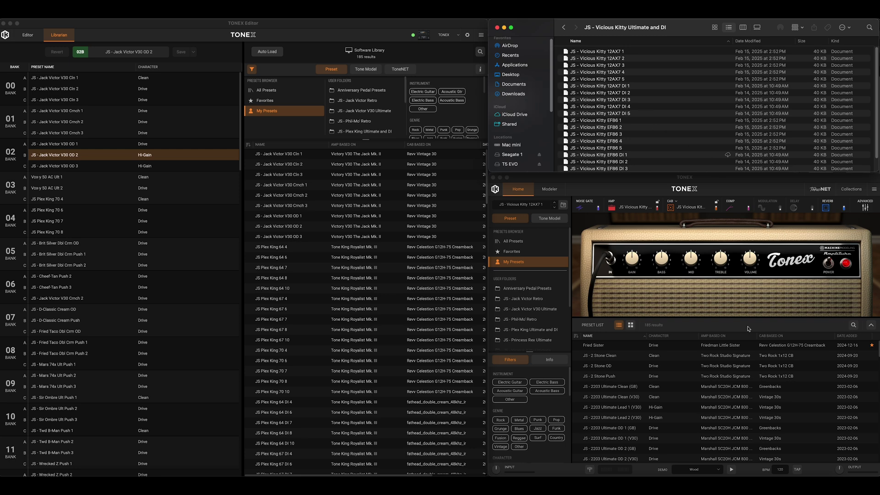
Step: Search TONEX's preset list for 'vicious', then clear the search to list all presets
left_click(856, 327)
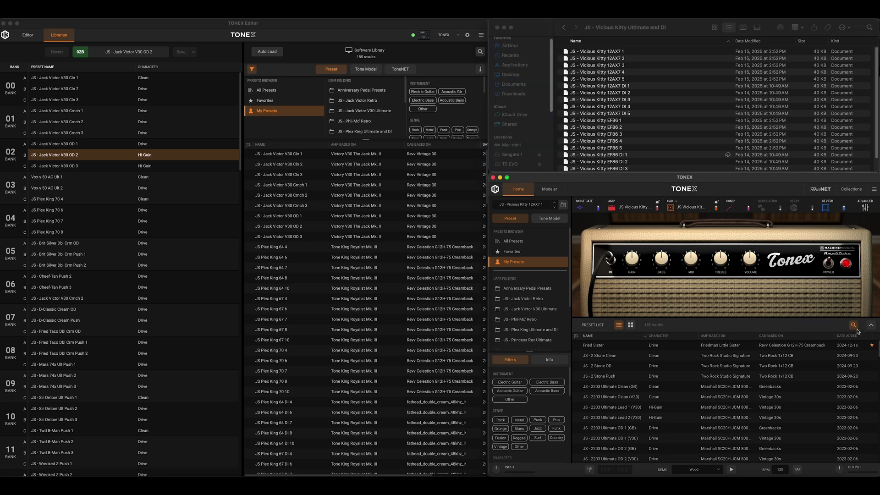
type("vicious")
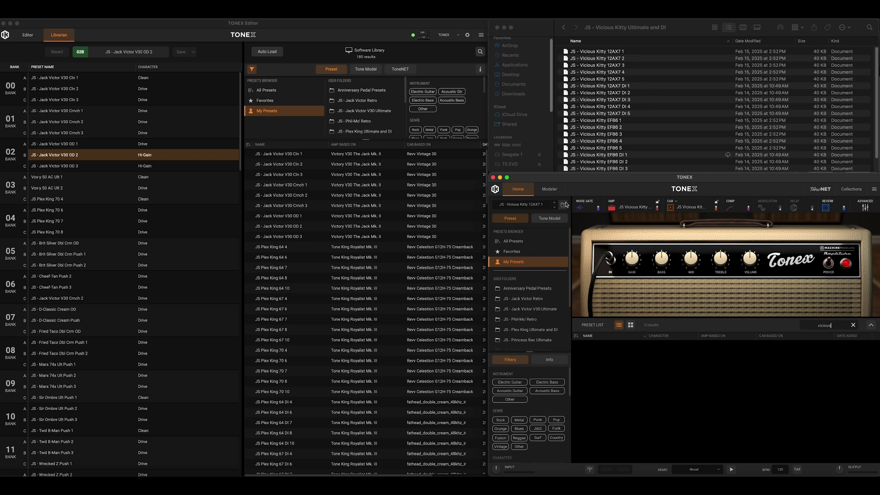
left_click(853, 325)
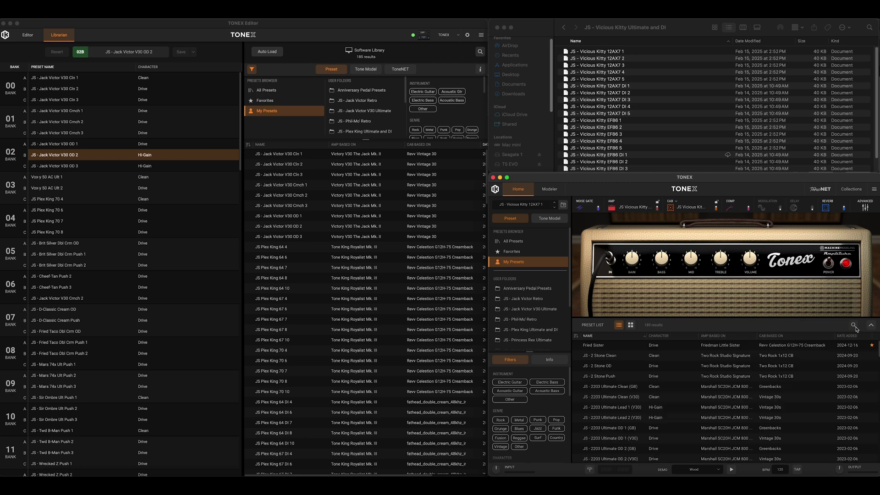
Step: Import JS - Vicious Kitty 12AX7 1 from Finder into the TONEX preset list
left_click(606, 53)
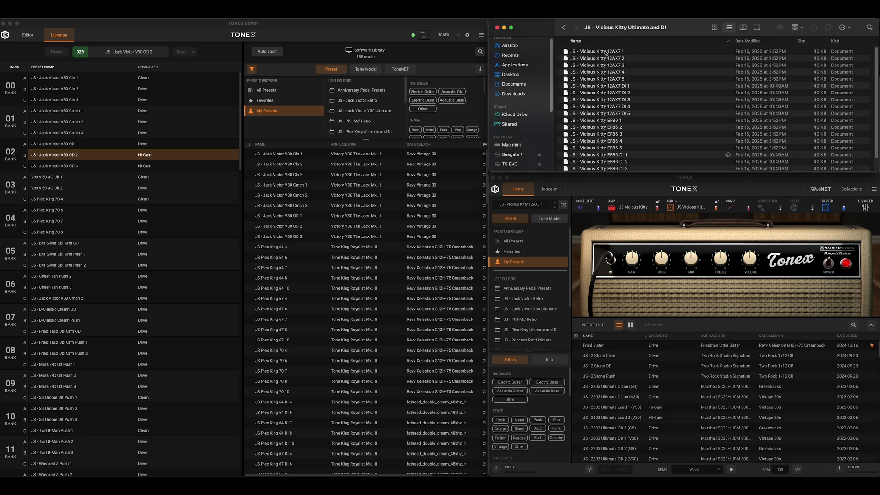
left_click(605, 52)
left_click_drag(597, 52, 720, 404)
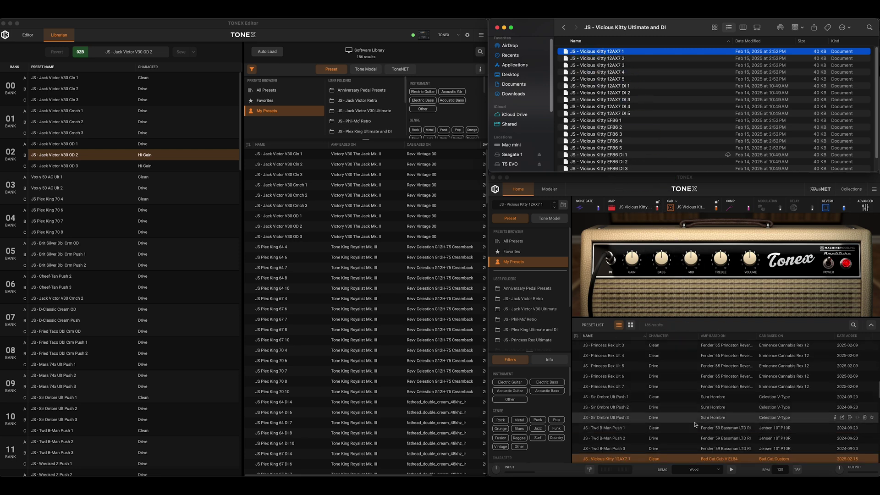
Step: Filter the Editor's preset library by 'vicious'
scroll(678, 431, "down", 3)
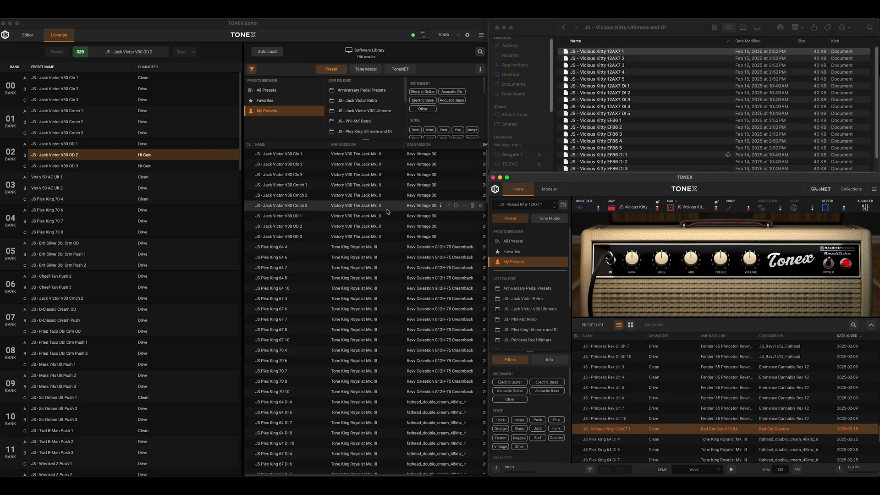
left_click(395, 27)
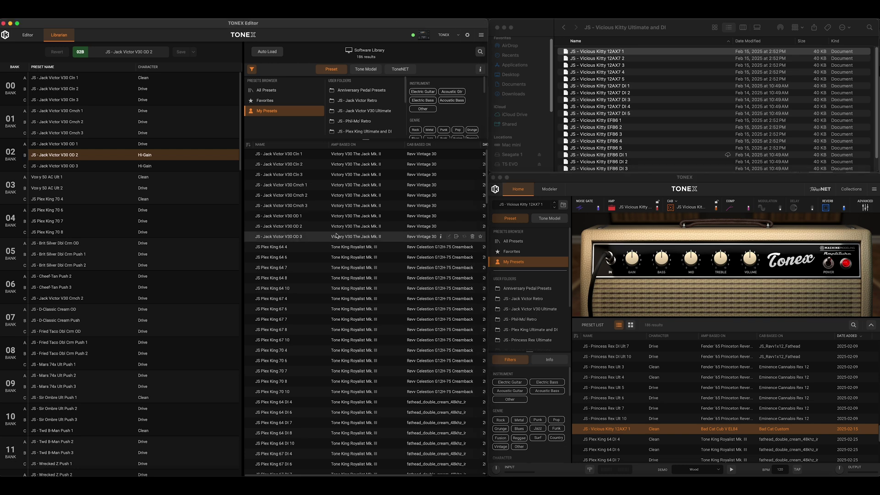
left_click(479, 53)
type("vicious")
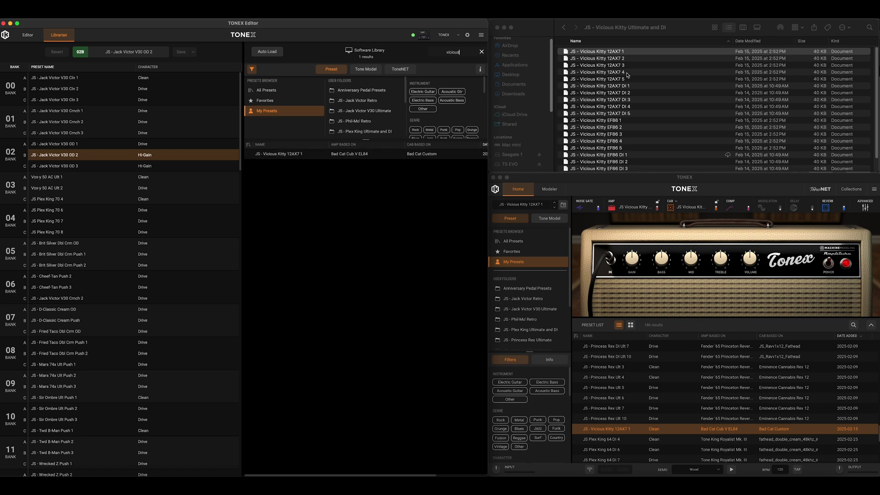
Step: Import JS - Vicious Kitty 12AX7 2 from Finder into the TONEX library
left_click(615, 54)
left_click_drag(616, 59, 694, 381)
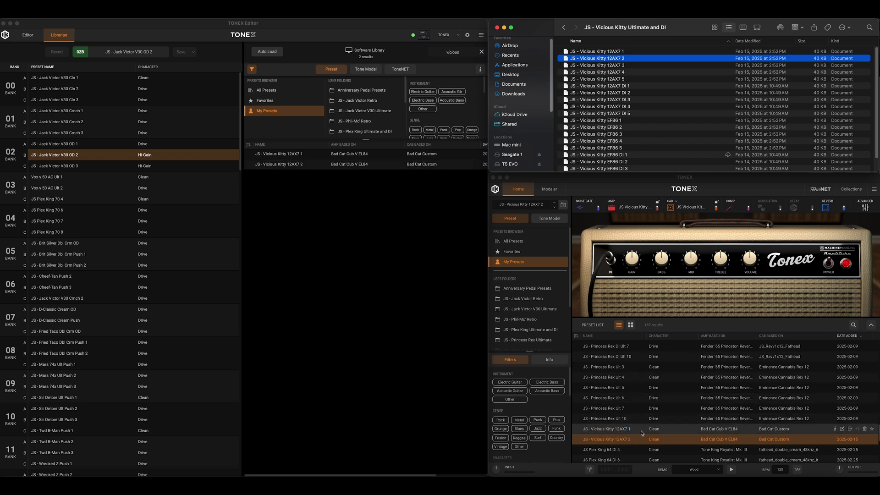
left_click(317, 175)
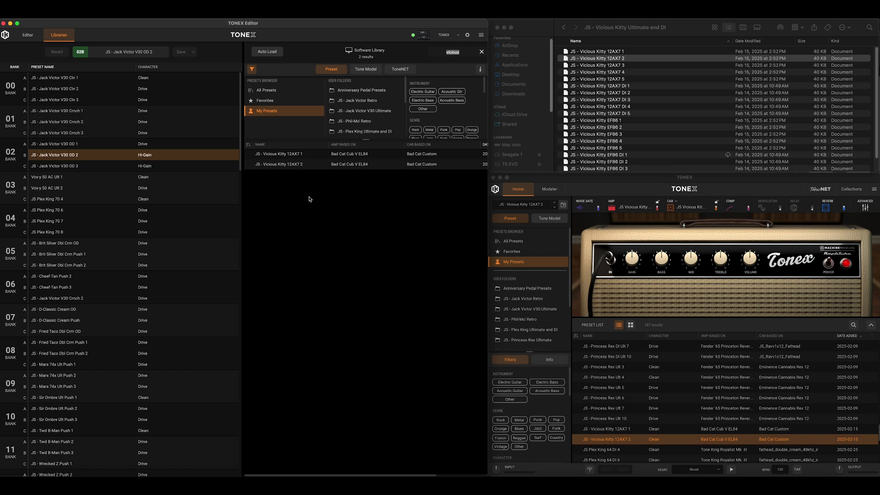
Step: Place Vicious Kitty 12AX7 1 in slot 03A and 12AX7 2 in slot 03B, overwriting both
left_click(303, 156)
left_click_drag(333, 157, 143, 192)
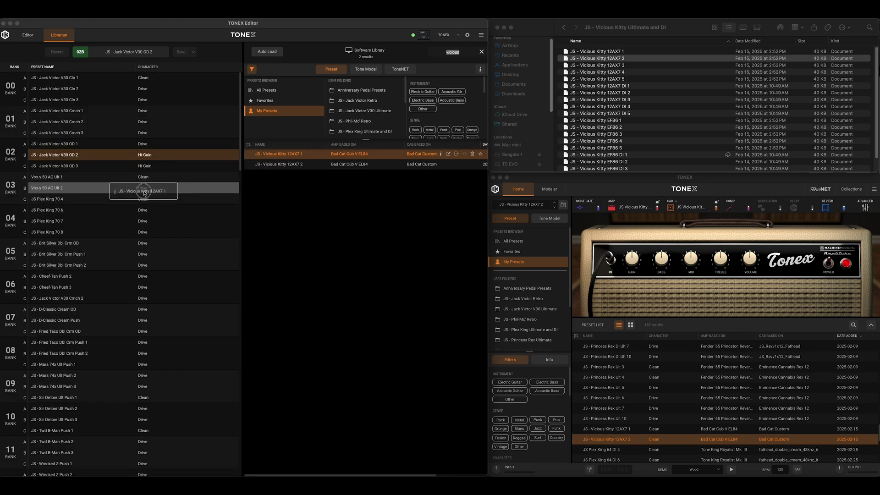
left_click_drag(144, 193, 143, 189)
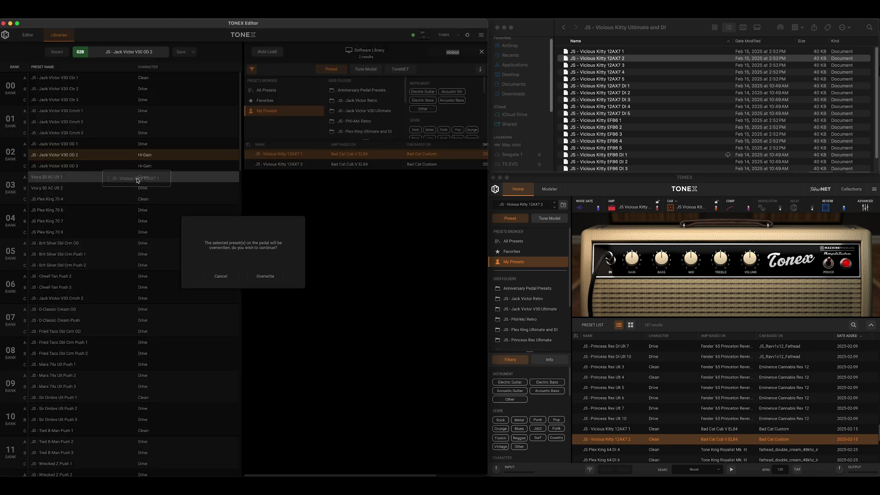
left_click(272, 277)
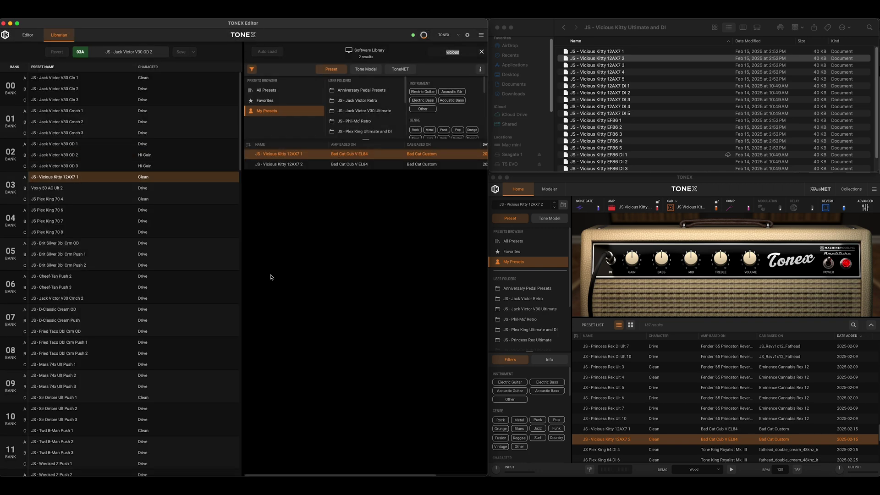
left_click(294, 164)
left_click_drag(299, 164, 170, 187)
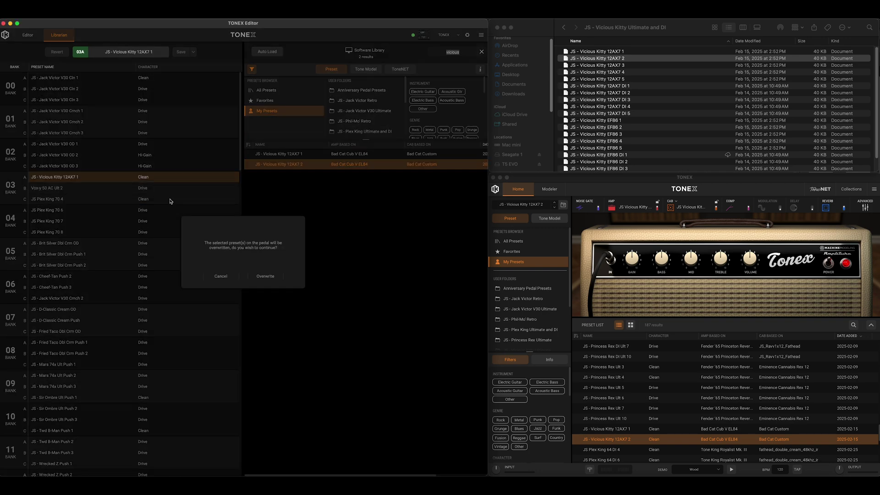
left_click(270, 279)
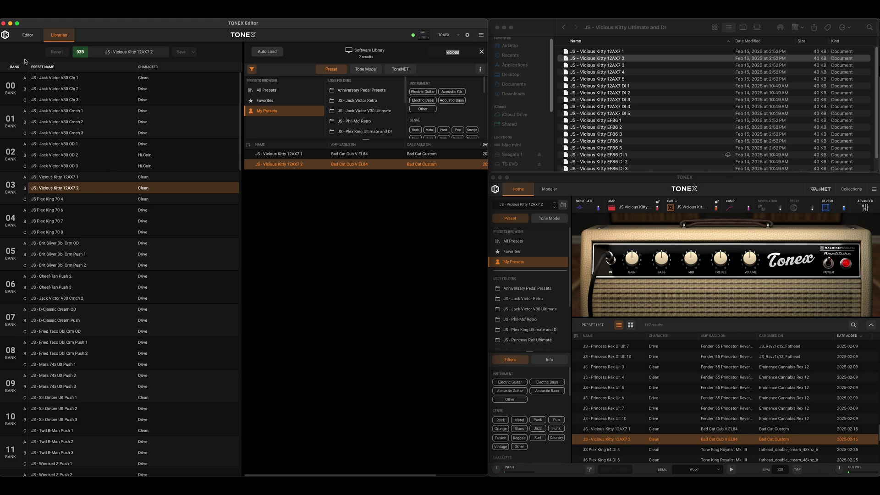
left_click(27, 36)
Step: Enable the Tape delay on Vicious Kitty 12AX7 2 and turn on tempo SYNC
left_click(353, 75)
left_click(344, 77)
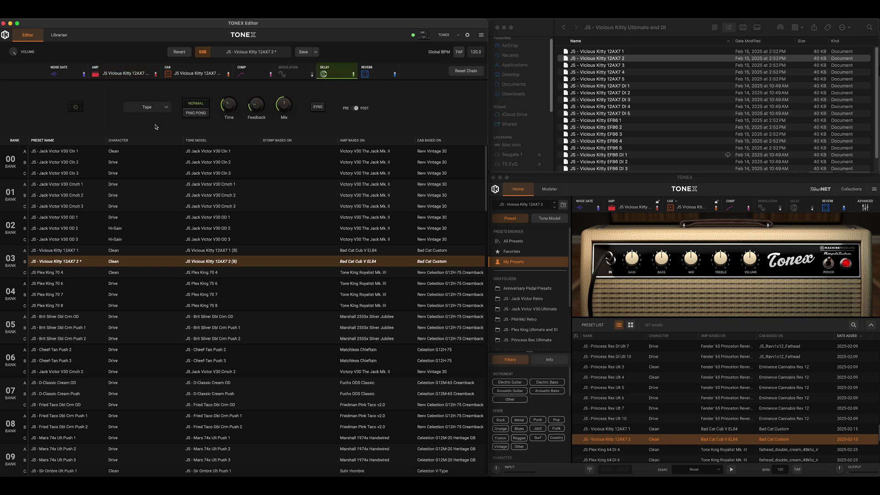
left_click(321, 108)
Step: Save the delay-edited Vicious Kitty 12AX7 2 preset to slot 03B
left_click(136, 75)
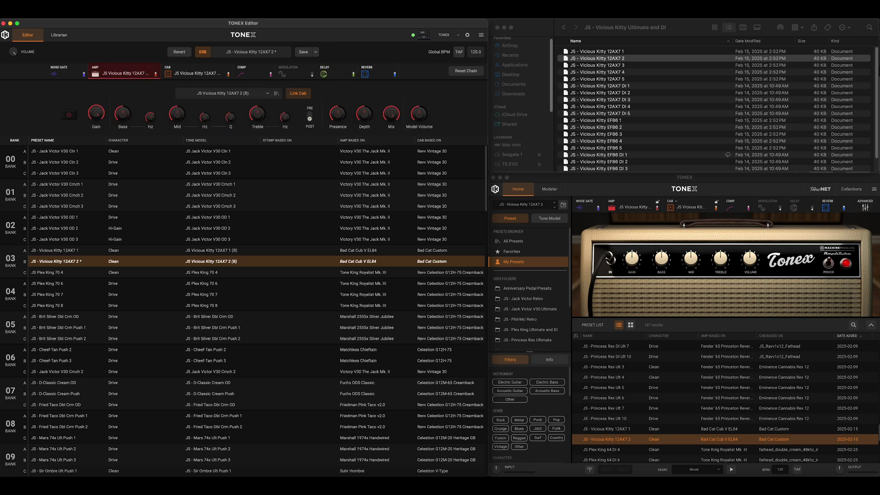
left_click(304, 53)
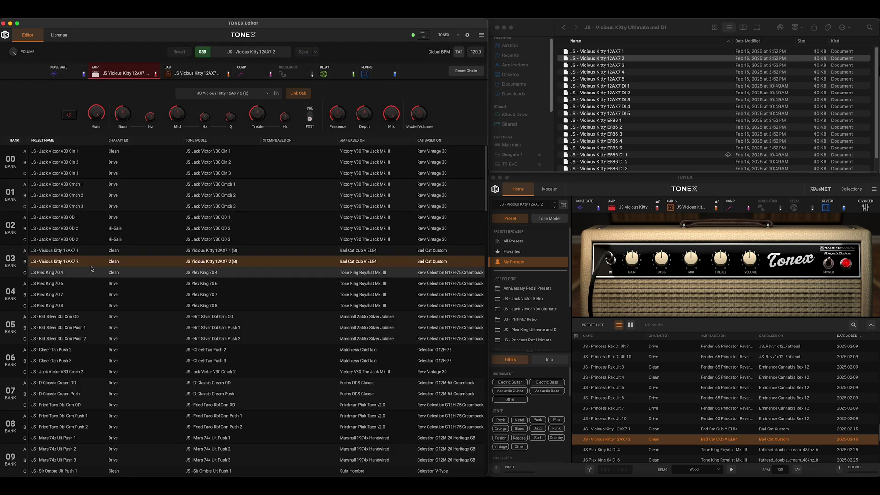
left_click(622, 440)
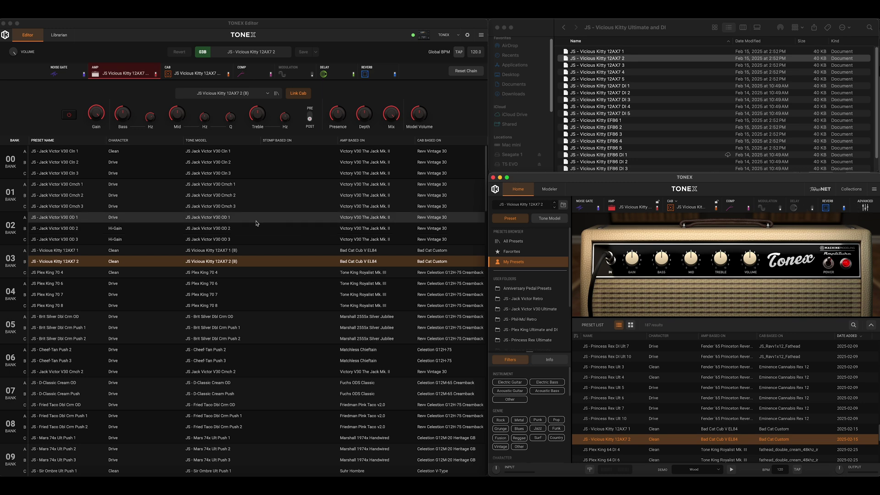
Step: Check presets 03A and 03B, then return to the Librarian view
left_click(98, 251)
left_click(95, 260)
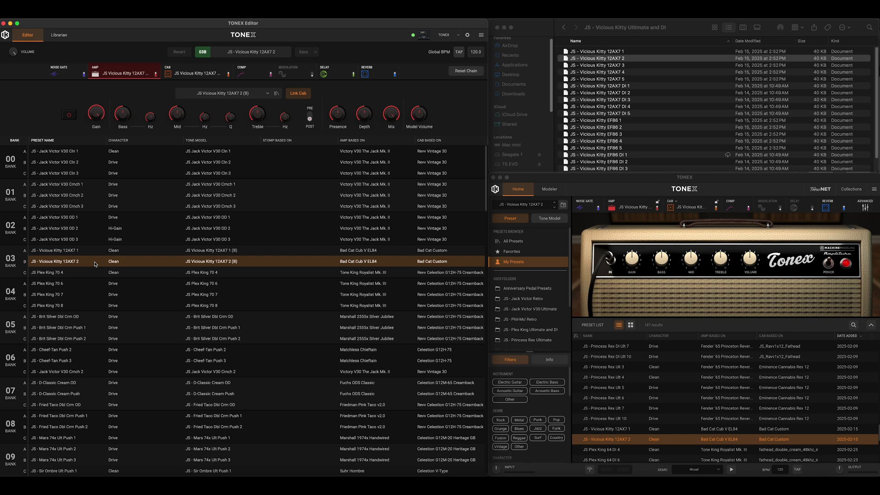
left_click(59, 35)
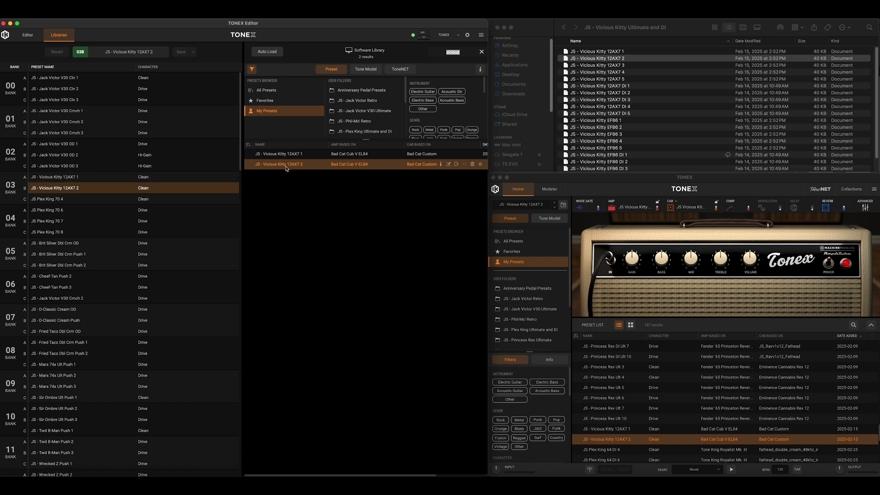
Step: Copy slot 03B to the library as 12AX7 2_01, then raise its Gain to 7.6 and save
left_click_drag(286, 168, 75, 192)
left_click_drag(49, 191, 317, 218)
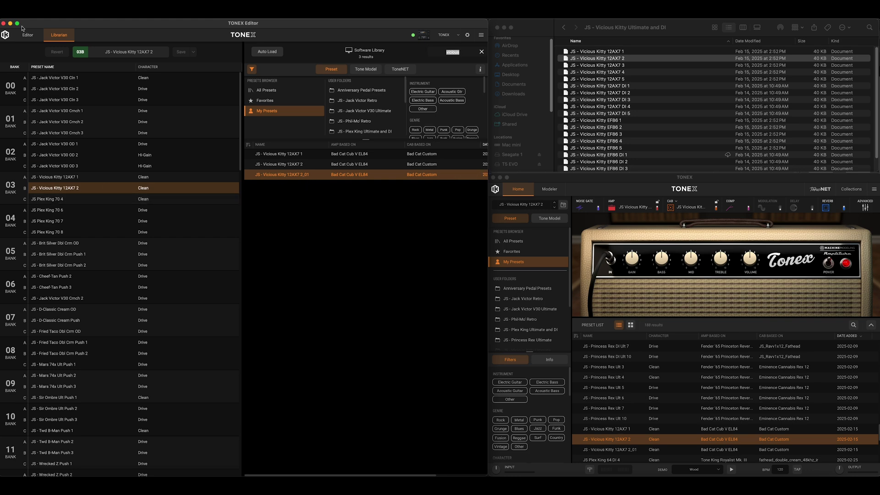
left_click(28, 40)
left_click_drag(96, 115, 96, 139)
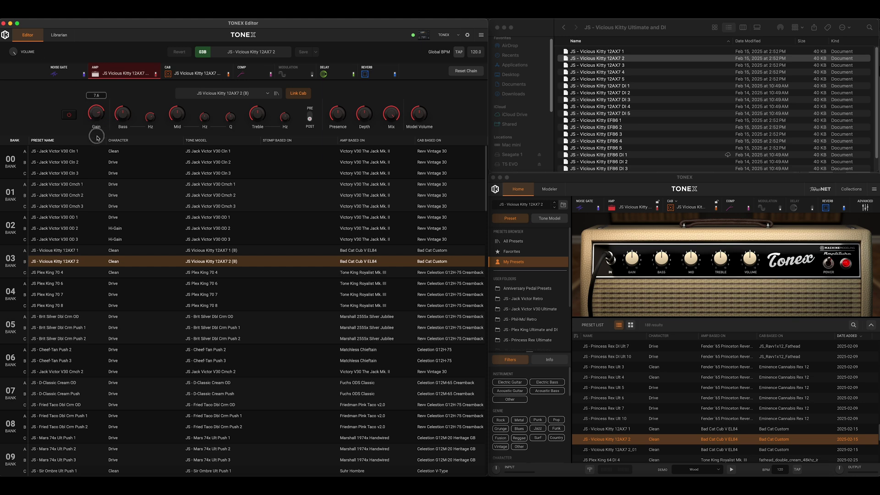
left_click(301, 55)
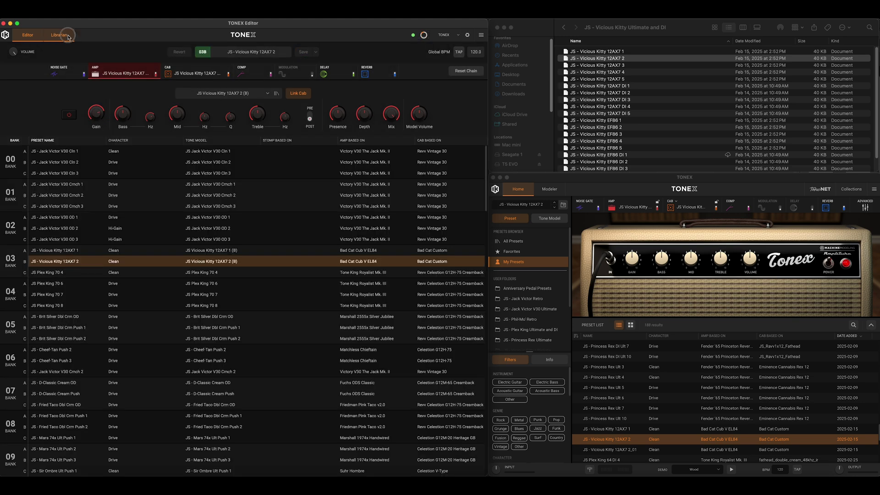
Step: Copy the updated slot 03B to the library as 12AX7 2_02 and select both copies
left_click(67, 40)
left_click_drag(69, 188, 416, 333)
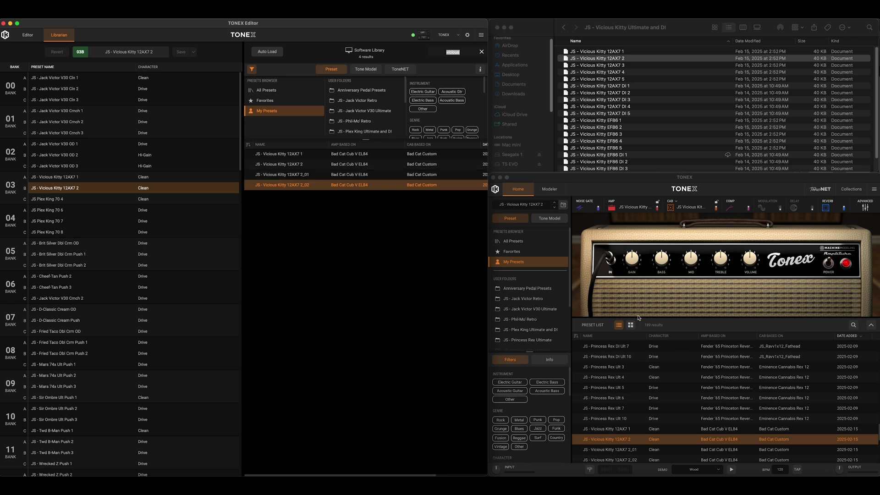
scroll(701, 420, "down", 1)
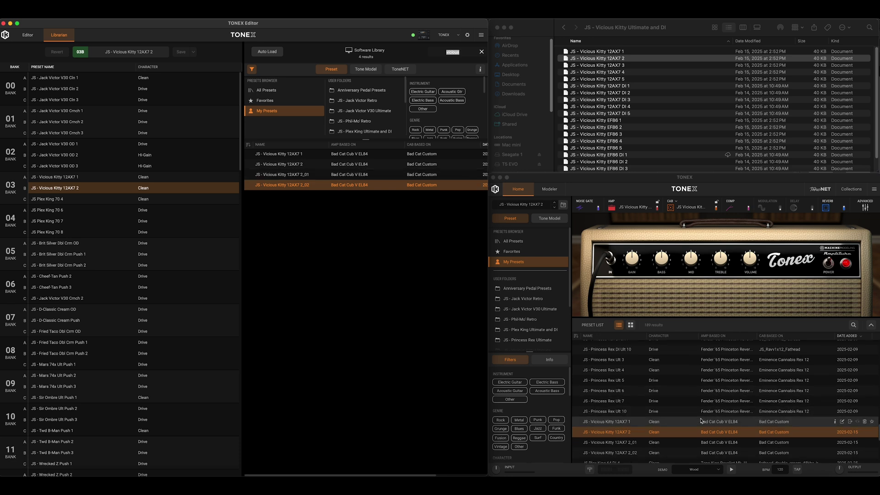
left_click(640, 449)
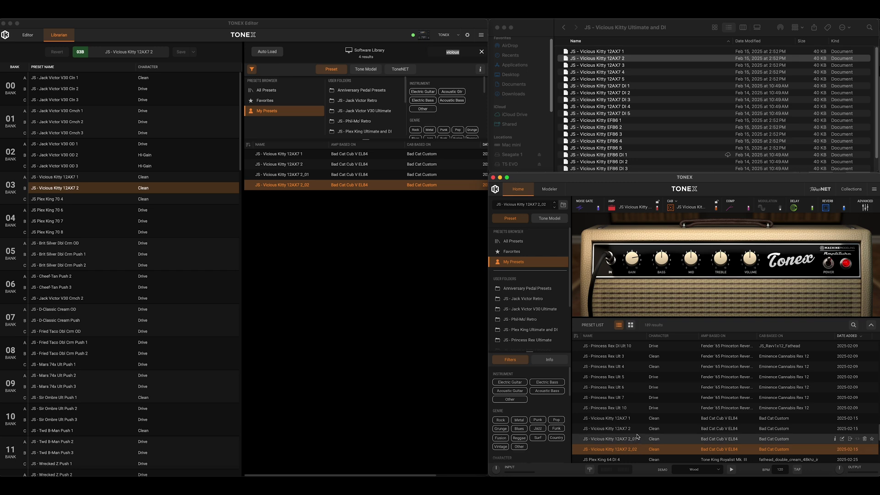
left_click(633, 439)
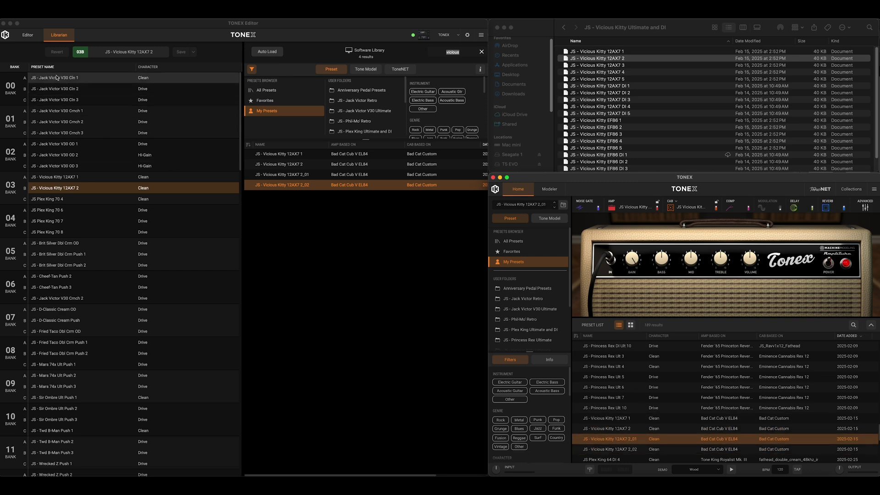
Step: Toggle between Editor and Librarian, ending on the library's four Vicious Kitty results
left_click(28, 35)
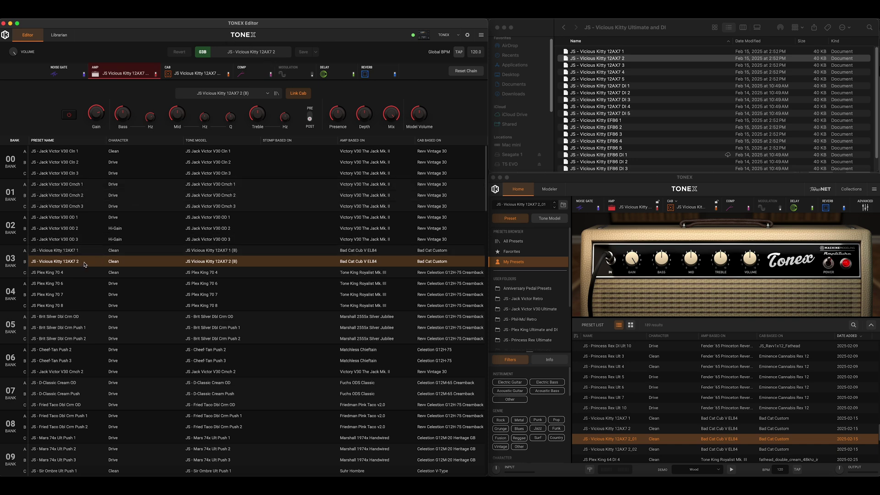
left_click(68, 36)
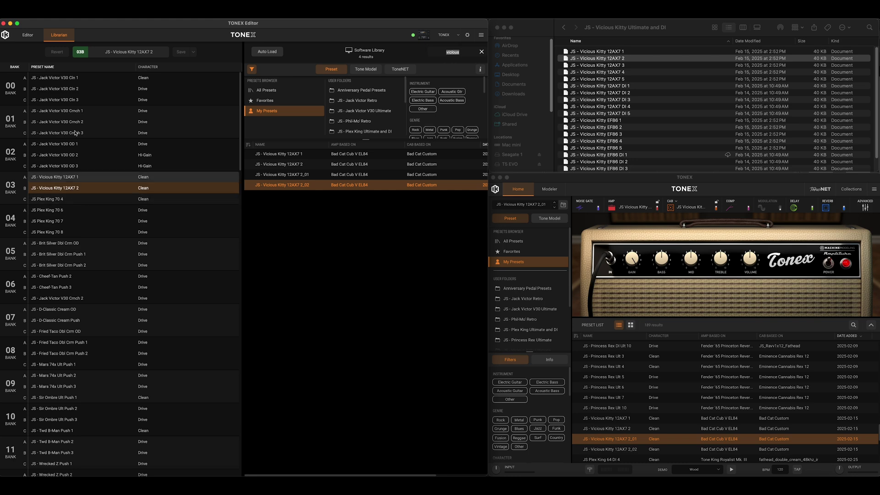
left_click(33, 35)
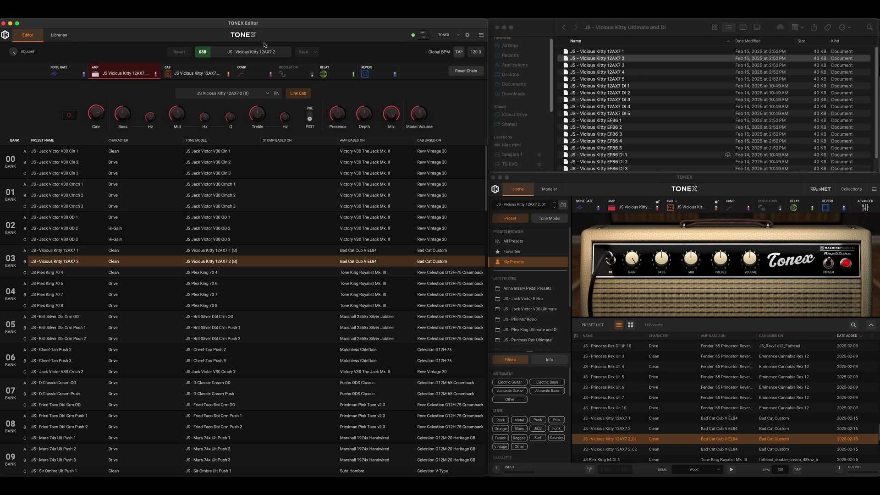
left_click(59, 34)
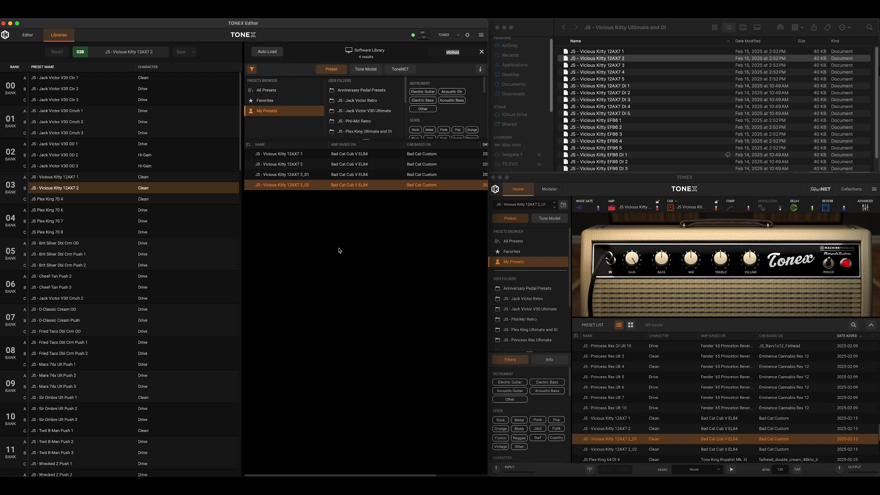
left_click(682, 28)
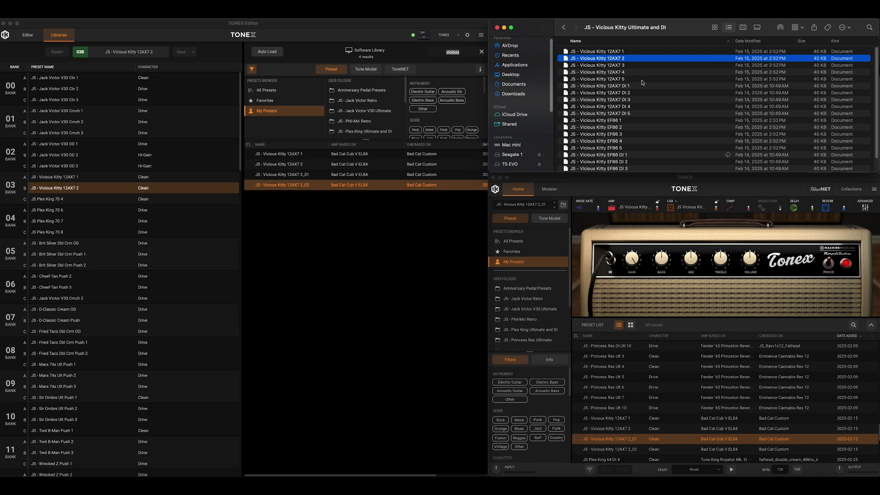
Step: Import Vicious Kitty 12AX7 3 and 12AX7 4 from Finder into the software library
left_click(617, 67)
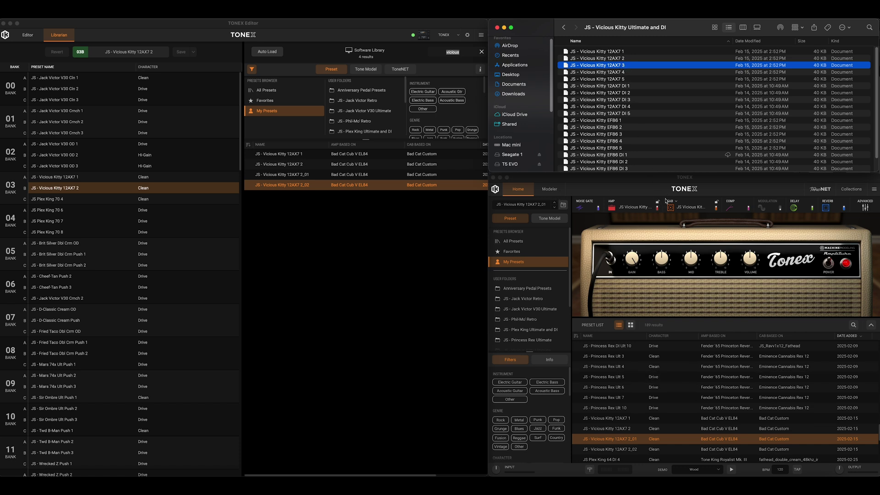
left_click_drag(621, 65, 314, 294)
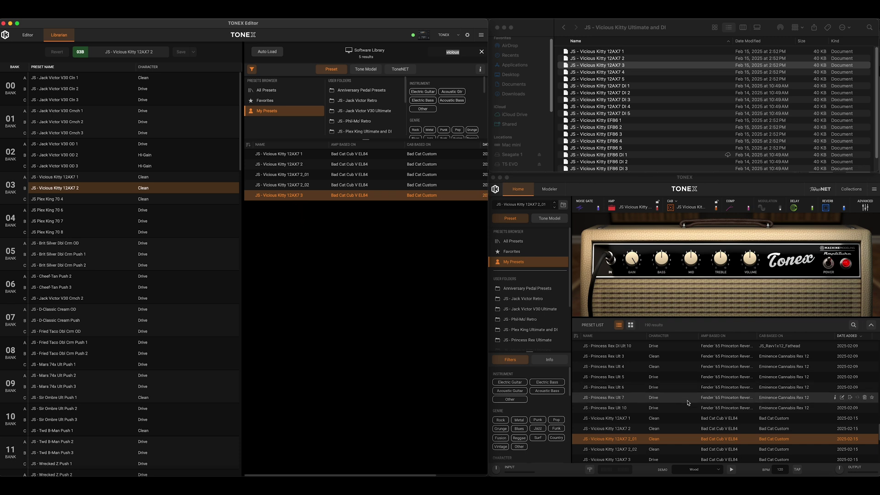
scroll(641, 458, "down", 1)
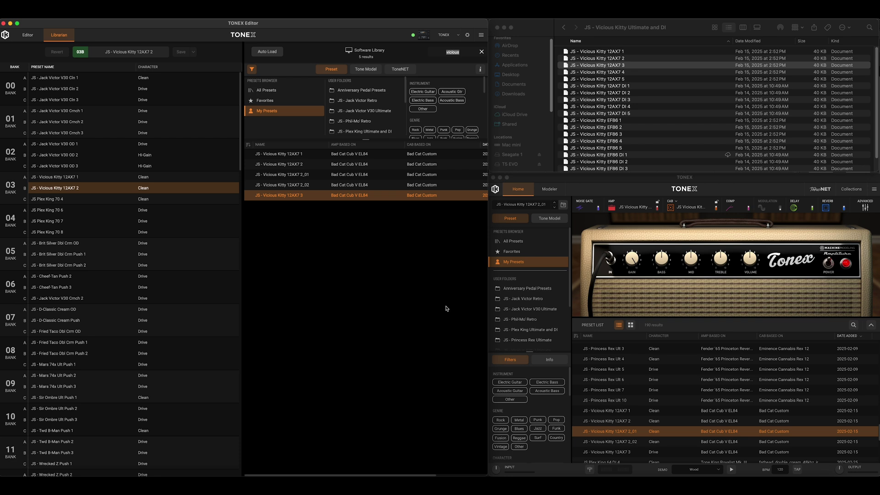
left_click(616, 74)
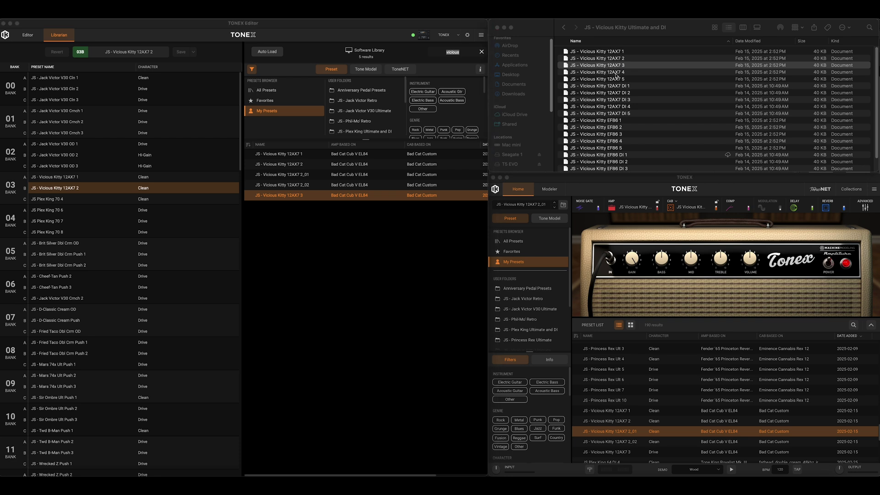
left_click(622, 73)
left_click_drag(623, 75, 122, 245)
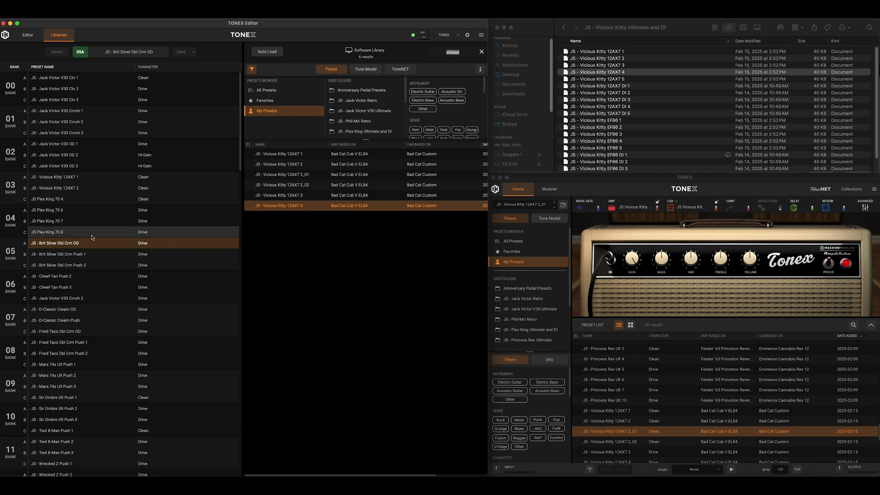
Step: Import Vicious Kitty 12AX7 5 and confirm the library shows seven Vicious Kitty results
left_click(27, 35)
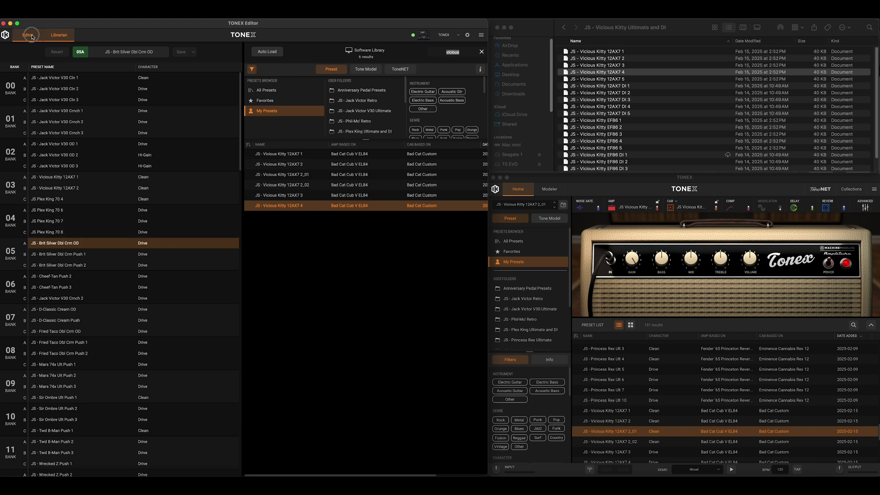
left_click(623, 80)
left_click_drag(623, 80, 91, 299)
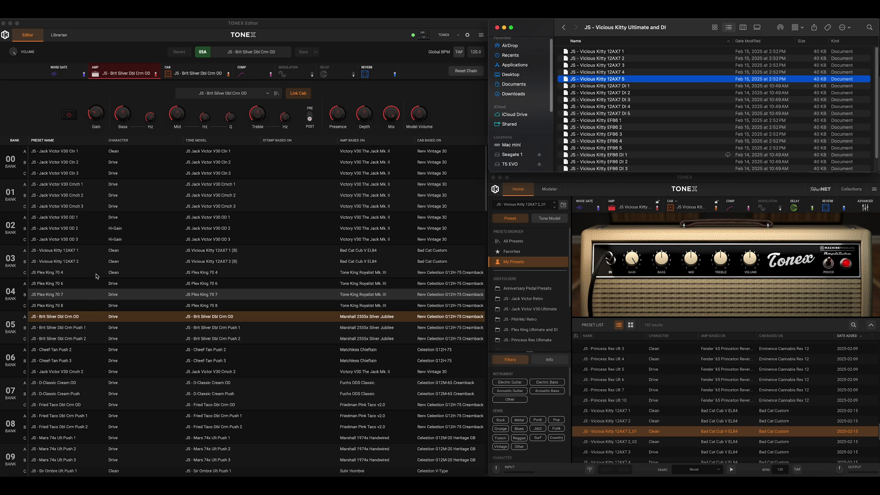
left_click(65, 37)
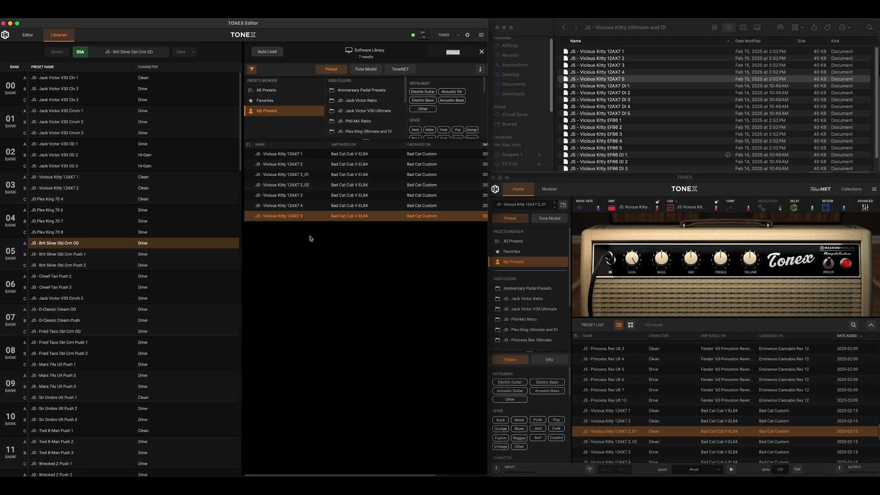
left_click(29, 37)
left_click(58, 36)
Step: Drop Vicious Kitty 12AX7 3, 4 and 5 onto slots 03C, 04A and 04B, overwriting the Plex King presets
left_click(302, 199, "shift")
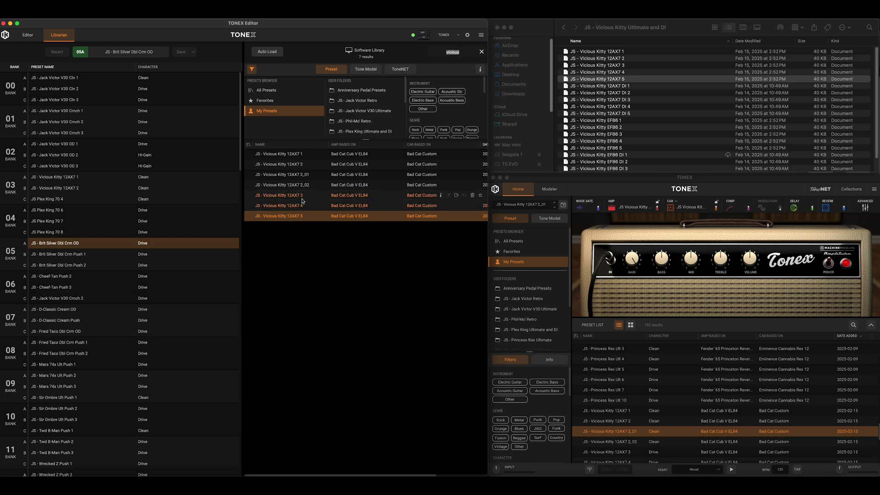
left_click_drag(305, 200, 100, 201)
left_click(266, 278)
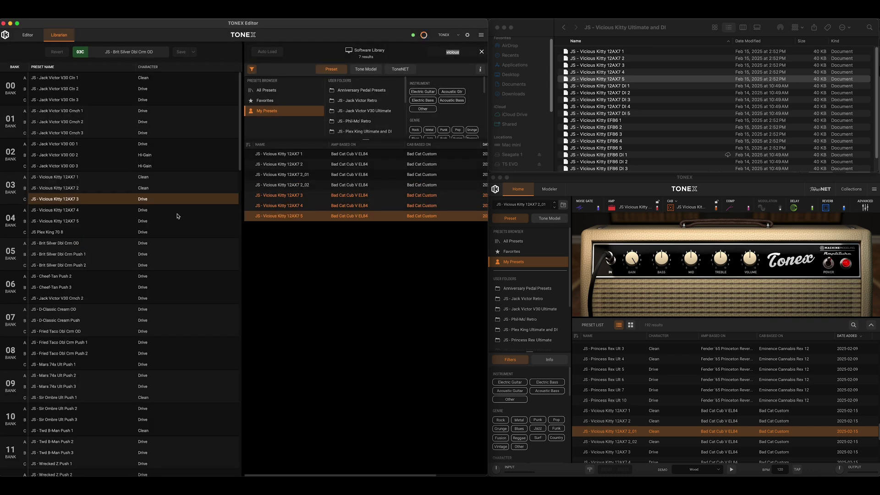
left_click(33, 37)
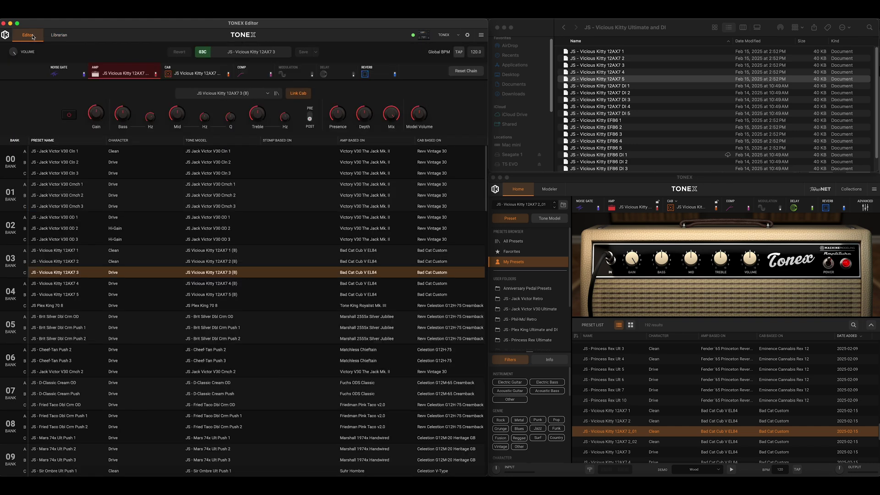
Step: Load Vicious Kitty 12AX7 4 in slot 04A and switch on its delay as Tape type
key("Down")
left_click(754, 282)
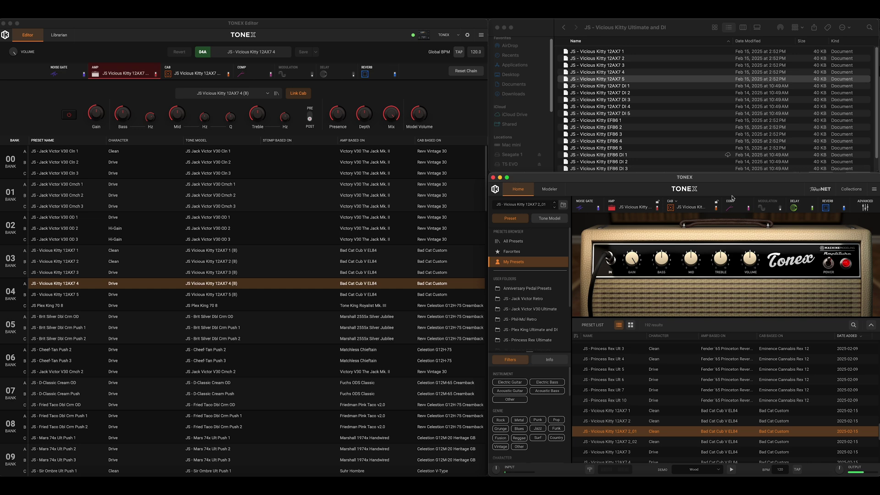
left_click(349, 75)
left_click(353, 75)
left_click(166, 111)
left_click(147, 120)
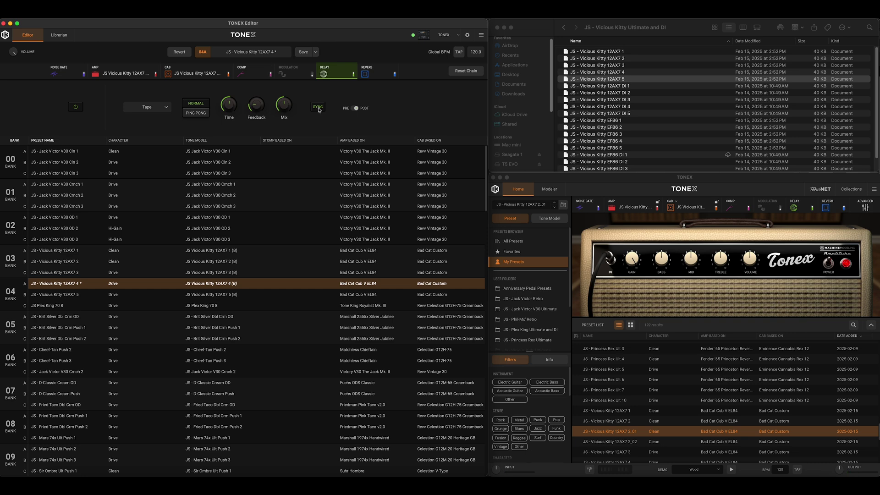
Step: Save the edited 12AX7 4 preset and copy it into the Software Library as 12AX7 4_01
left_click(303, 52)
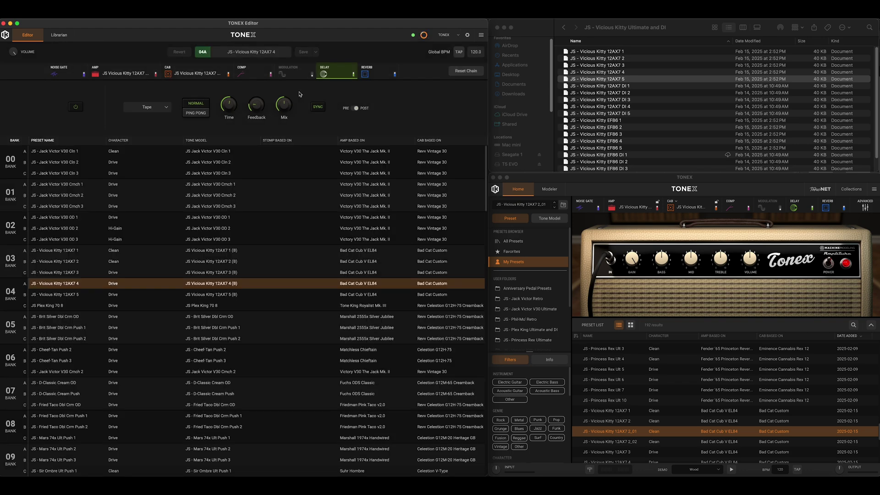
left_click(61, 33)
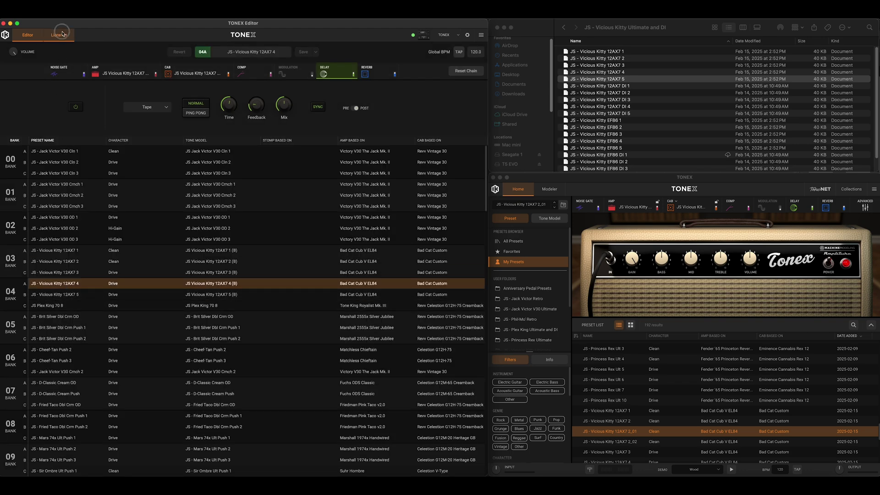
left_click_drag(59, 209, 334, 287)
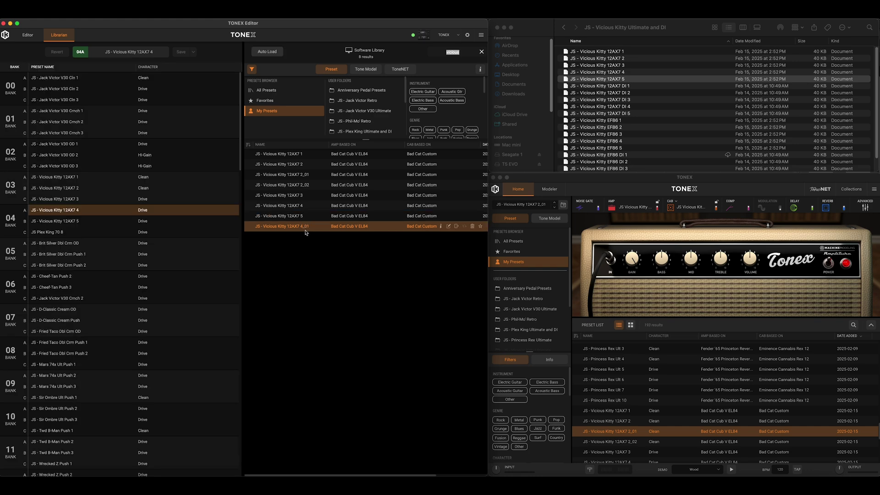